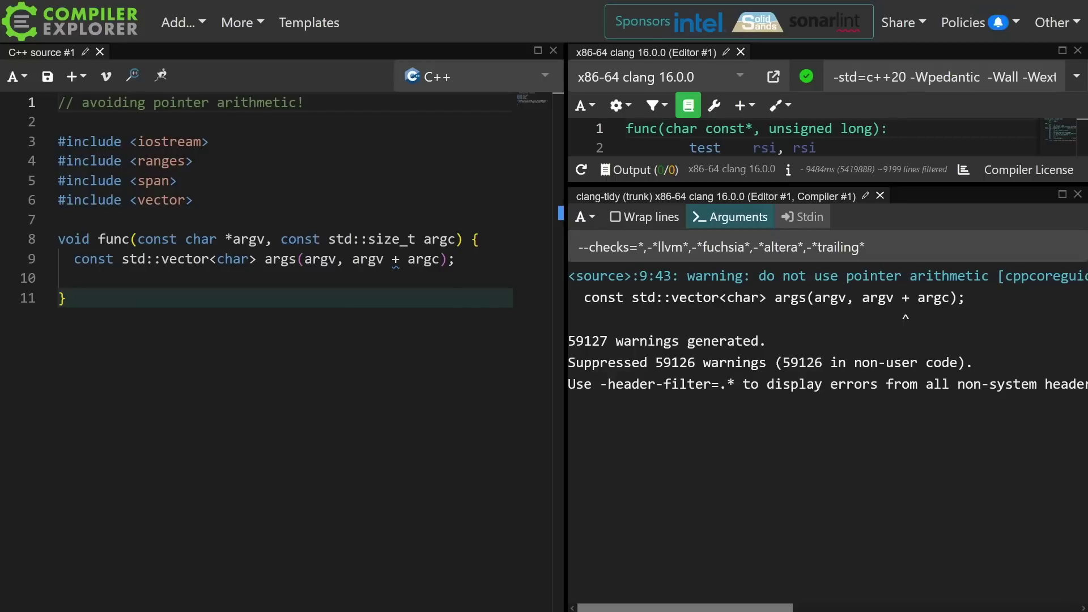
Add two comments above func calling it a C callback and a terrible design choice
click(171, 225)
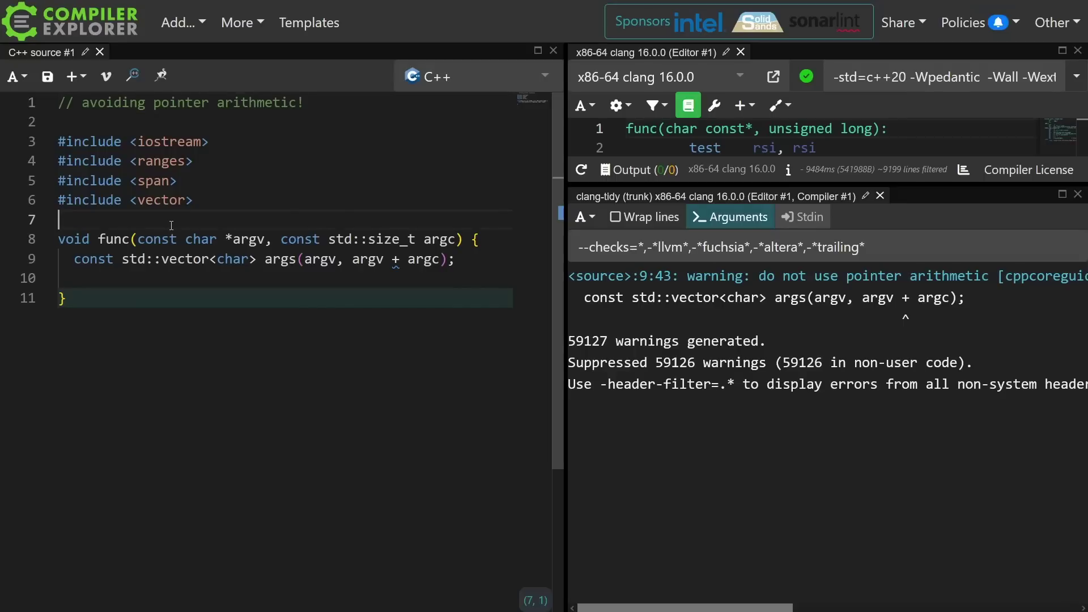
key(Return)
text(// s)
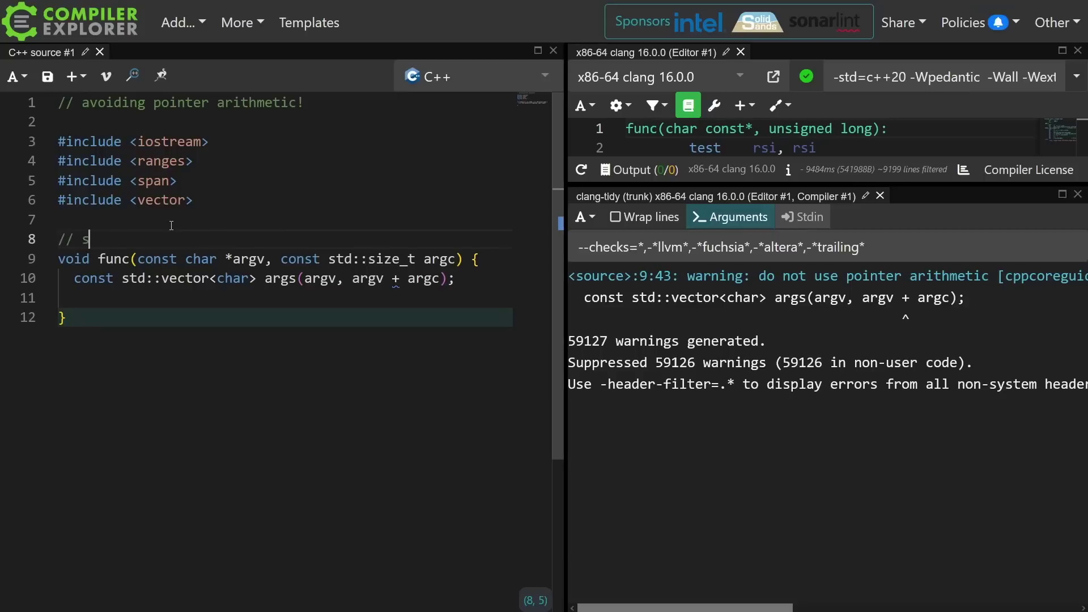
text(ome sort of c callback, or main or something)
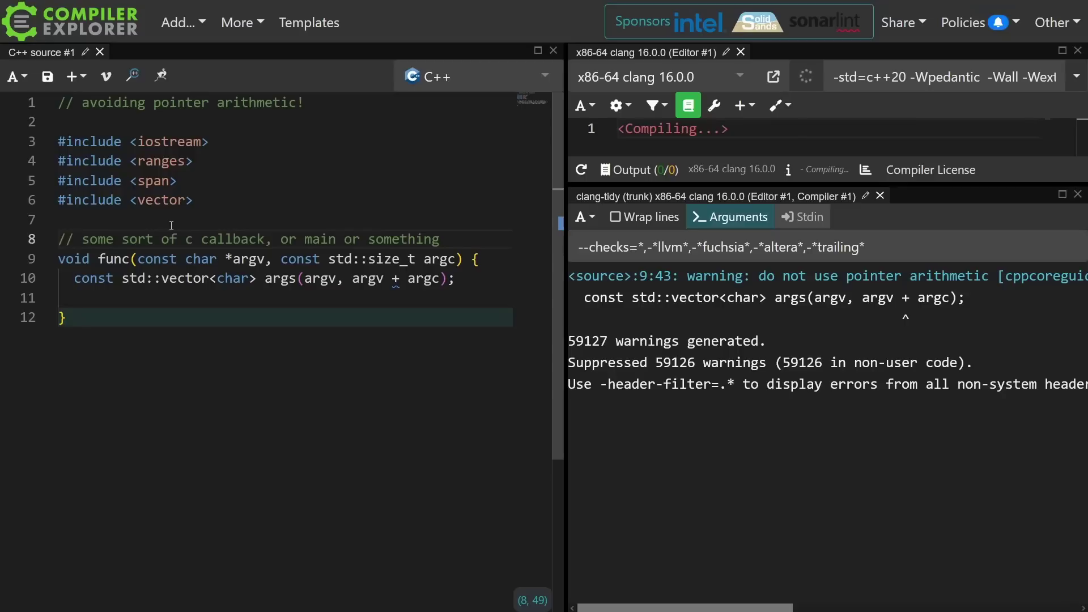
key(Return)
text(// this is a terrible design cjo)
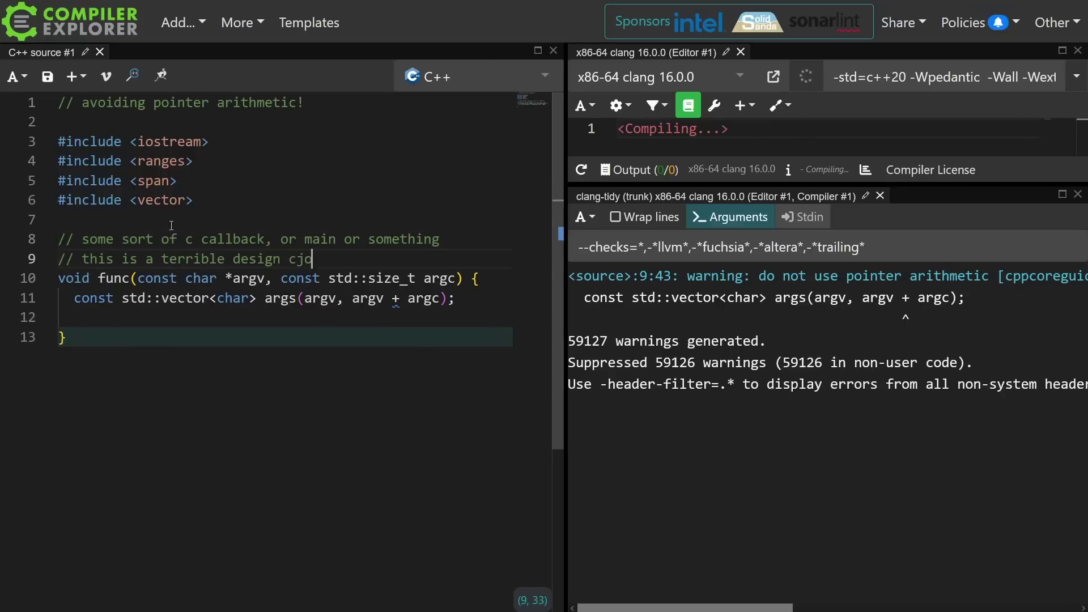
key(BackSpace)
key(BackSpace)
text(hoice, don't do it today!)
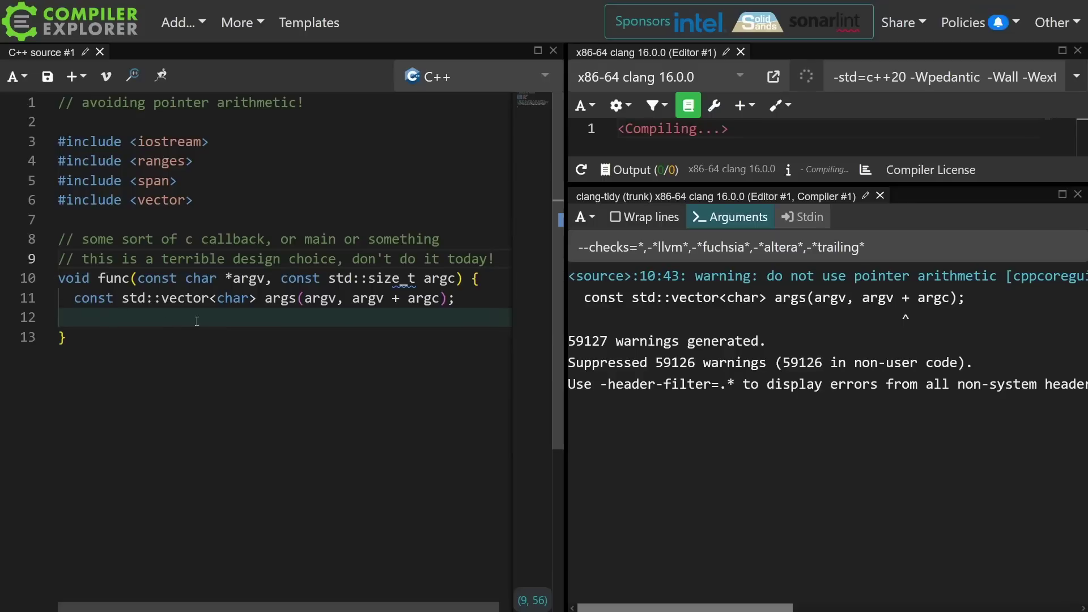
Start replacing the vector constructor's argv + argc with std::next
click(217, 297)
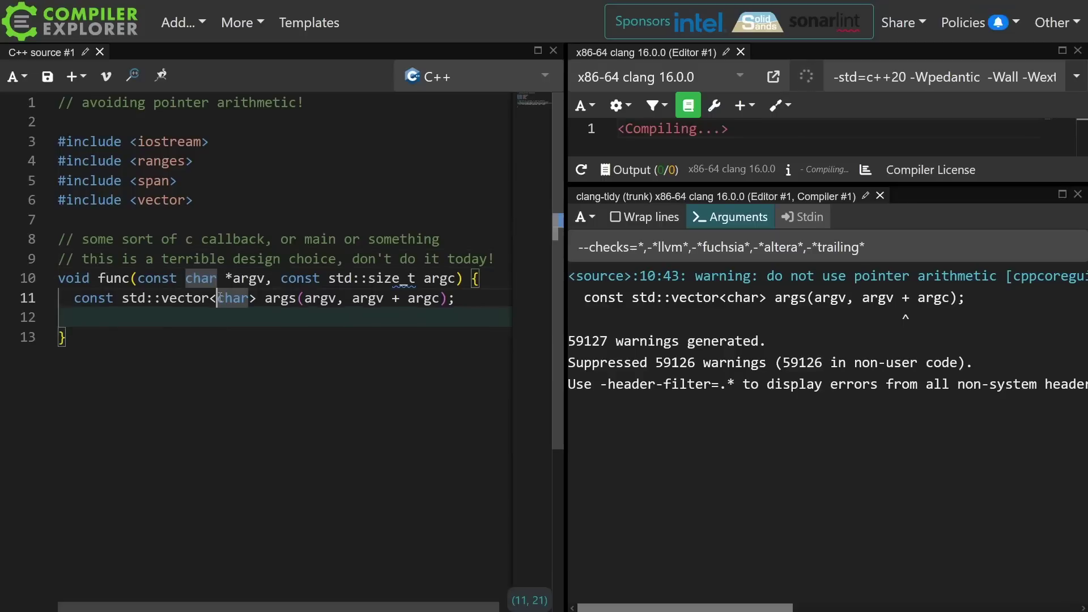
click(271, 299)
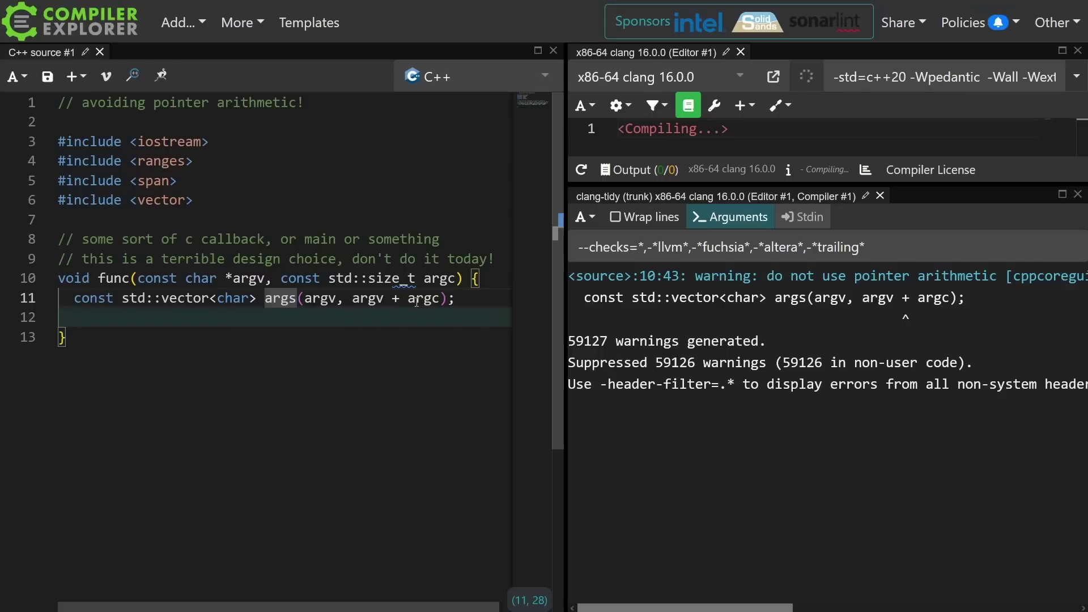
click(399, 298)
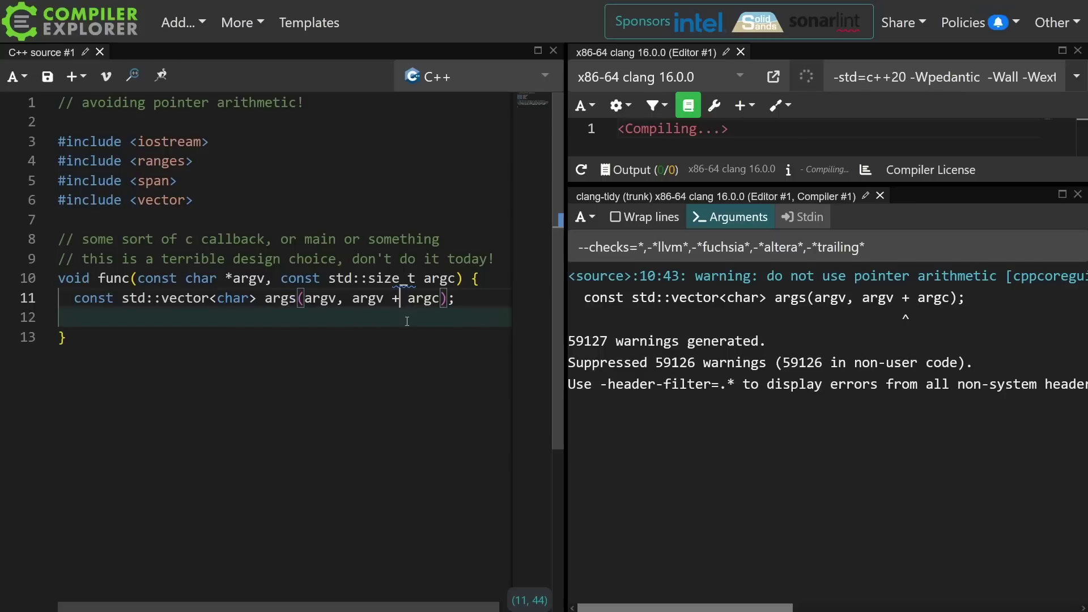
key(BackSpace)
key(BackSpace)
text(,)
Finish the std::next(argv, argc) replacement and move that call onto its own line
key(ctrl+Left)
text(std::next)
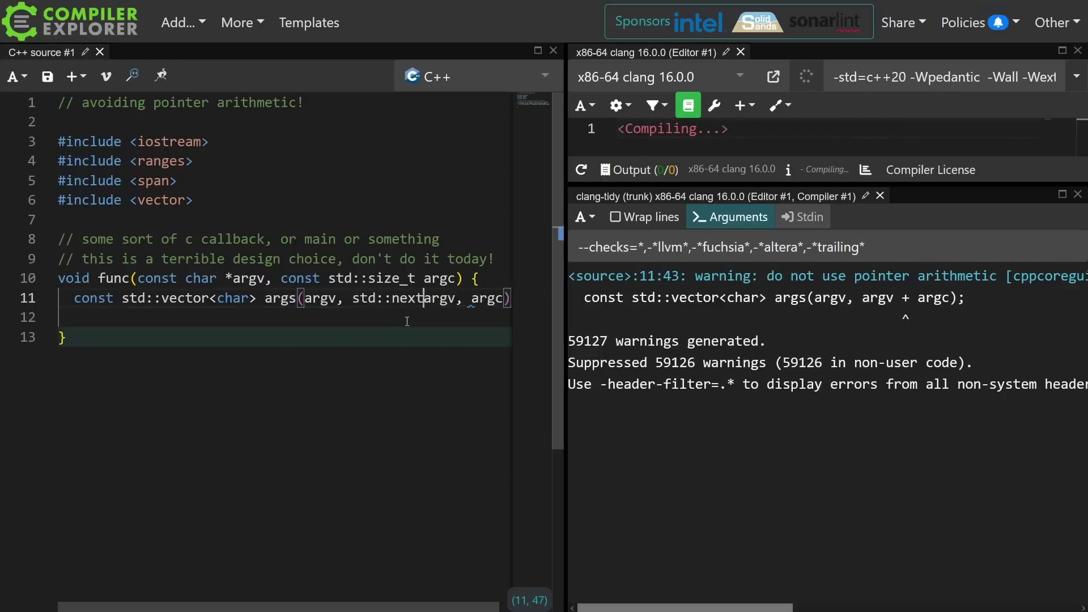
text(()
key(End)
text();)
click(325, 298)
key(Return)
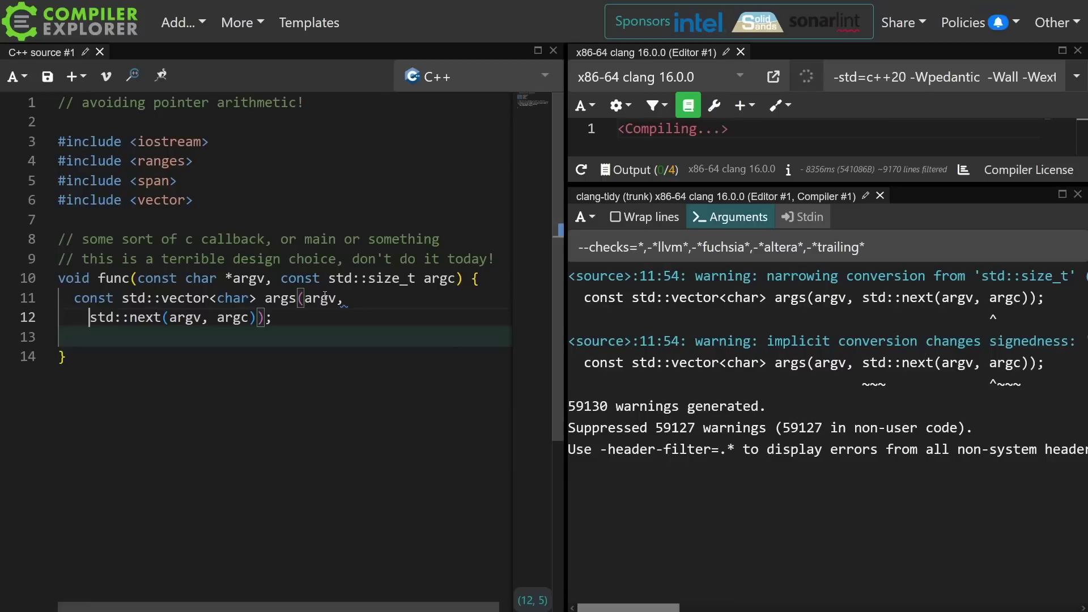
Wrap argc in static_cast<std::ptrdiff_t>() inside the std::next call
double_click(382, 283)
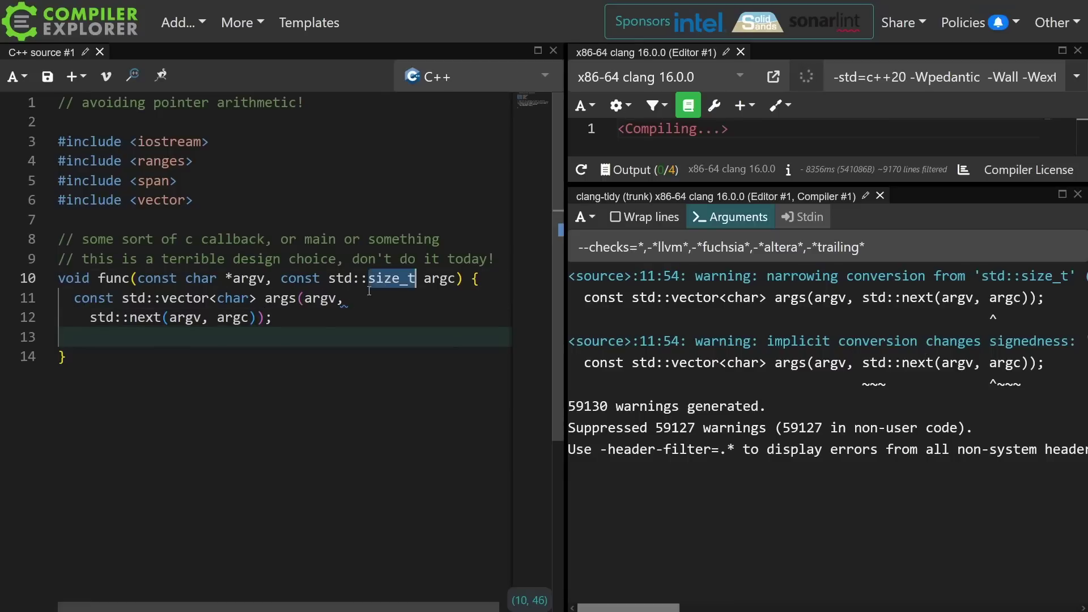
click(218, 318)
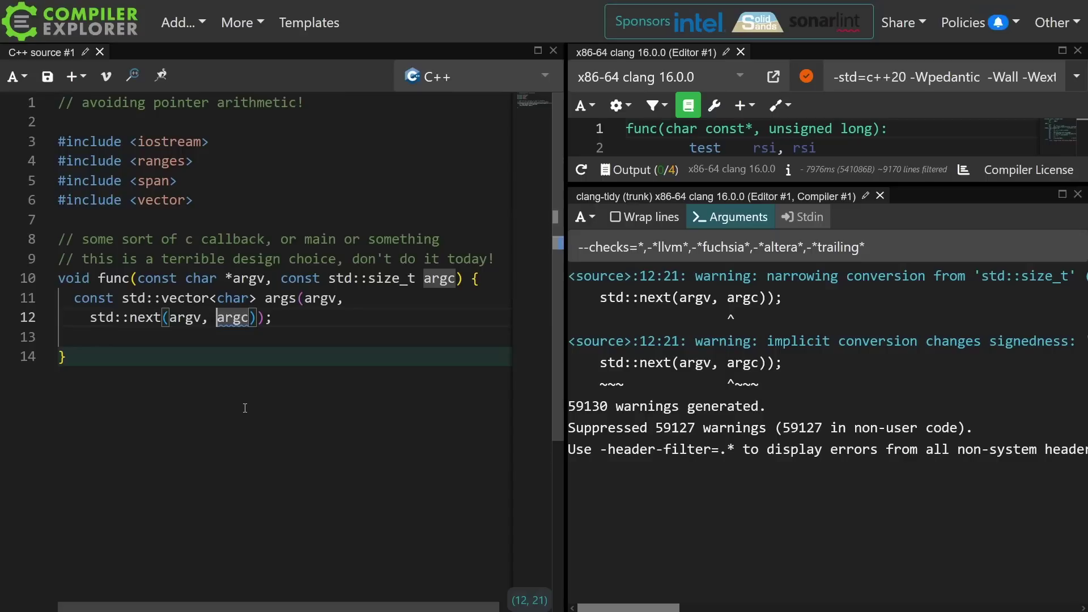
text(static_cast<)
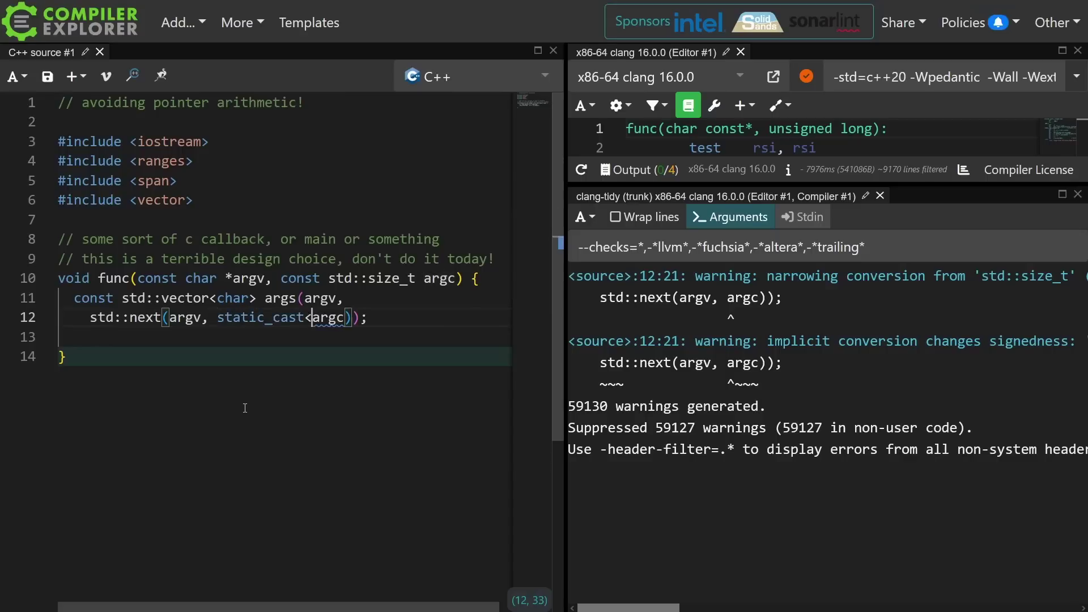
text(std::ptrdiff_t>()
key(ctrl+Right)
text())
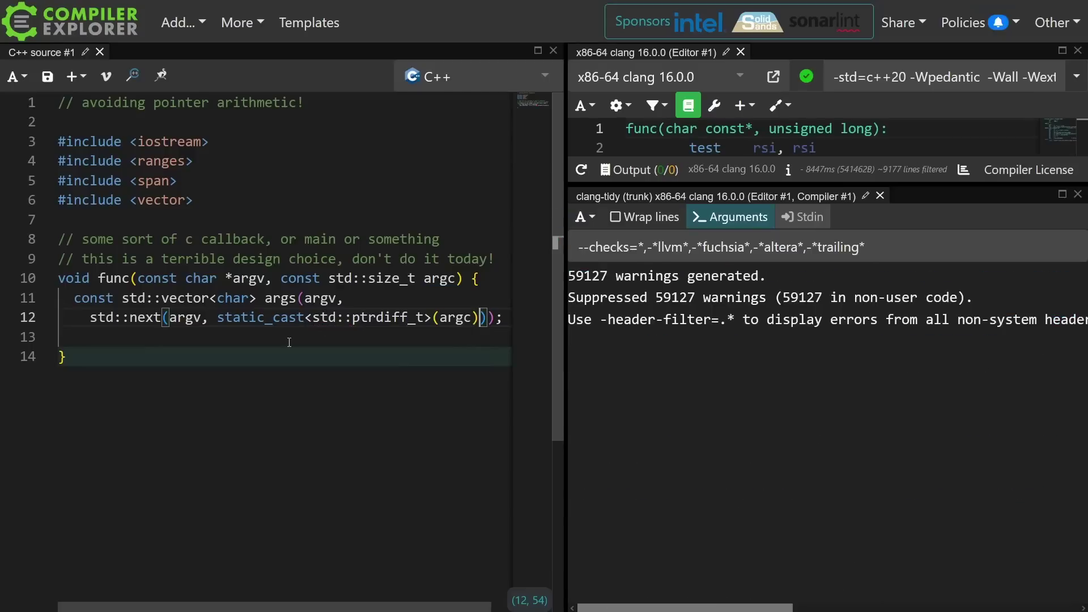
click(481, 282)
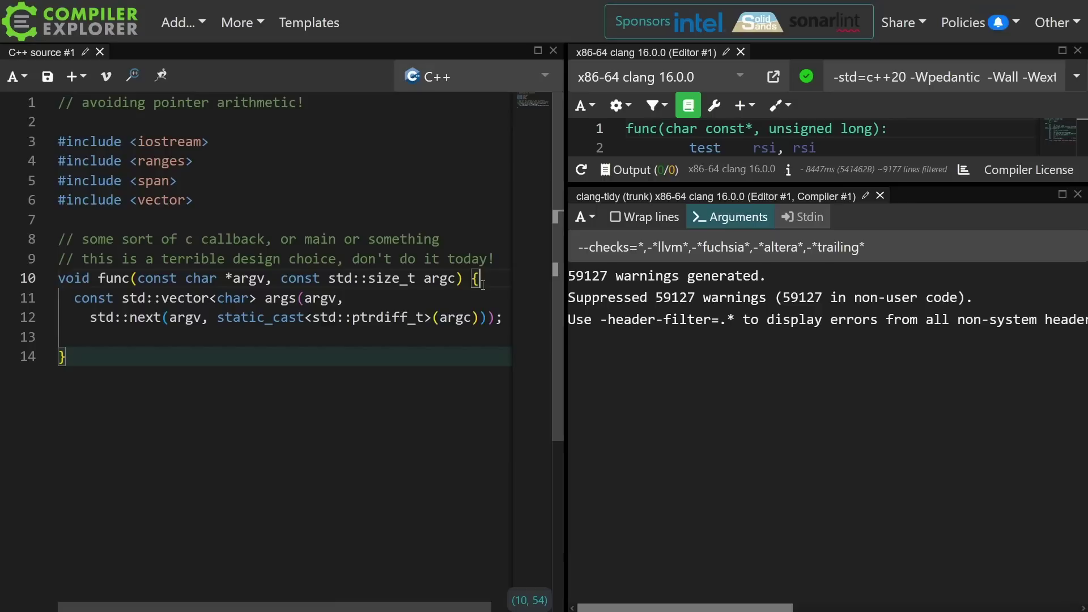
Label the vector code '// option 1' and open a new line below it
key(Return)
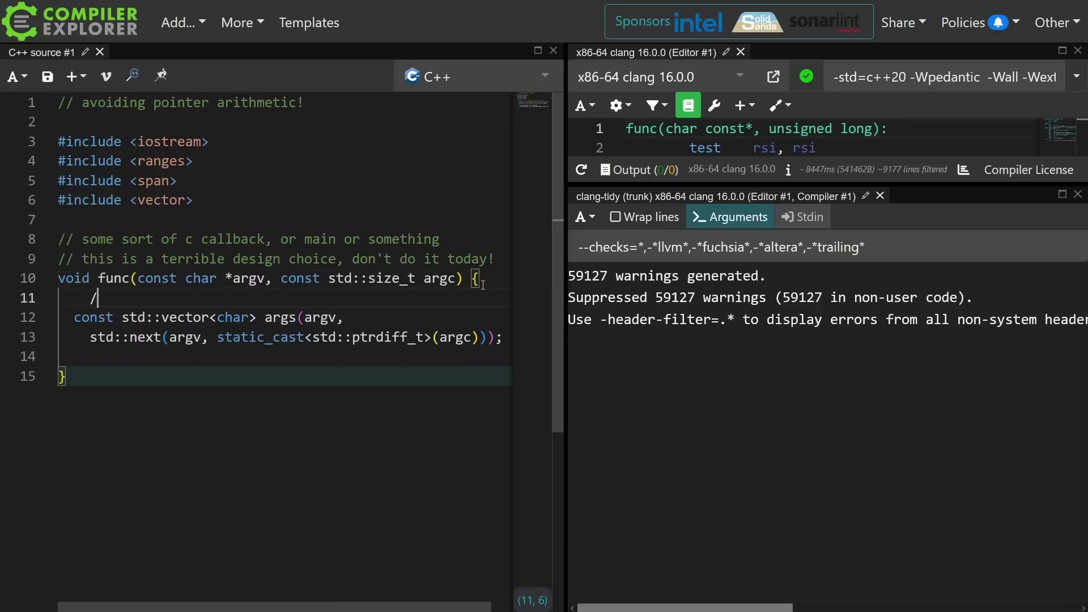
text(// option 1)
click(117, 355)
key(Return)
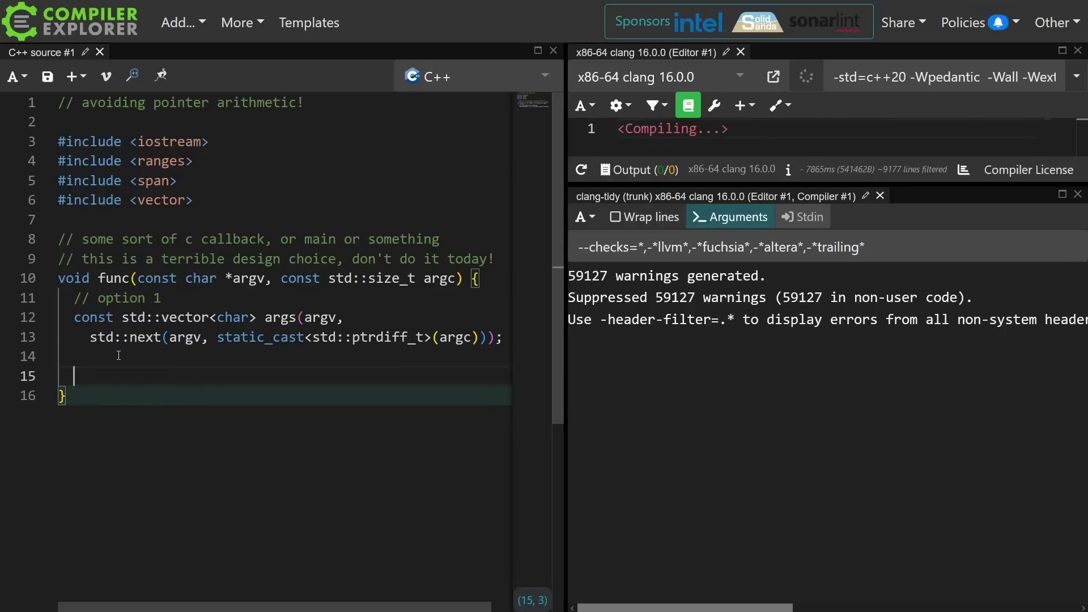
text(for (const auto &)
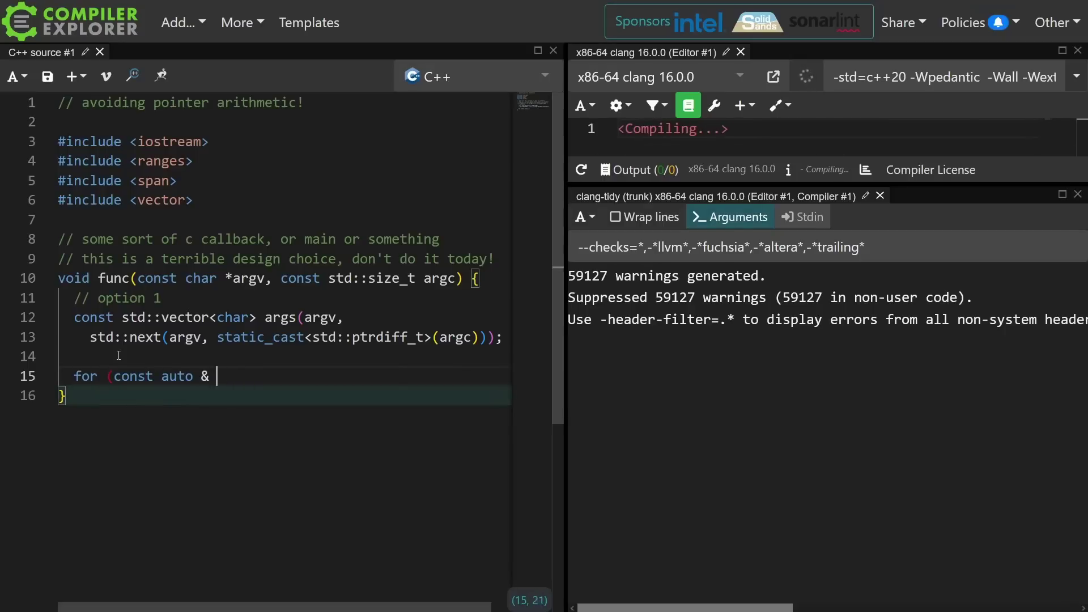
text(arg : std::span<const char>(argv, argc)
Write a range-for over std::span<const char>(argv, argc) printing each char with std::cout
key(Return)
text({)
key(Return)
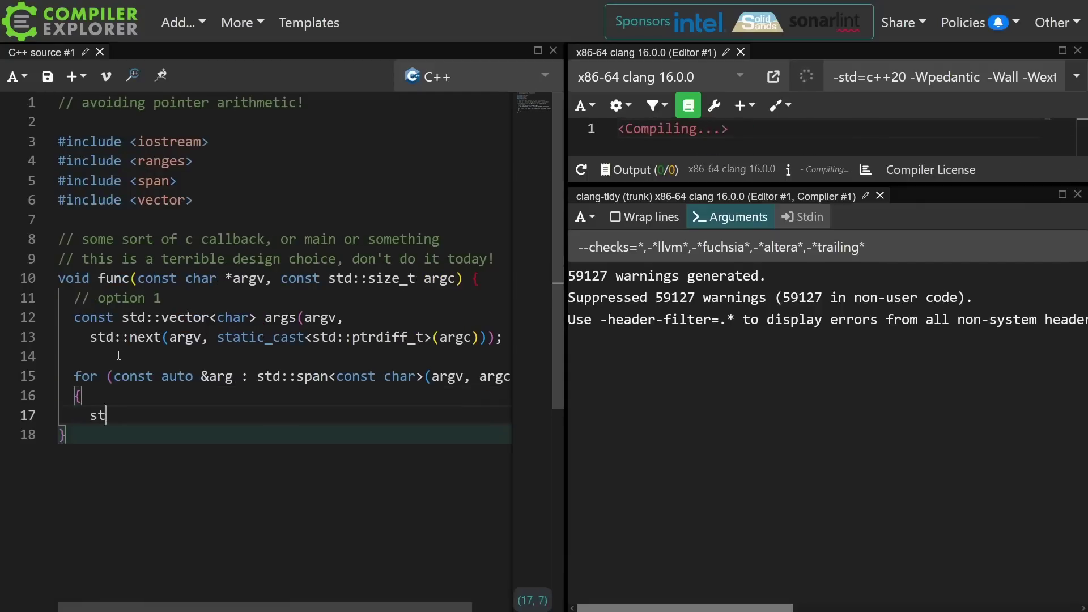
text(std::cout << arg << ' ';)
key(Return)
text(})
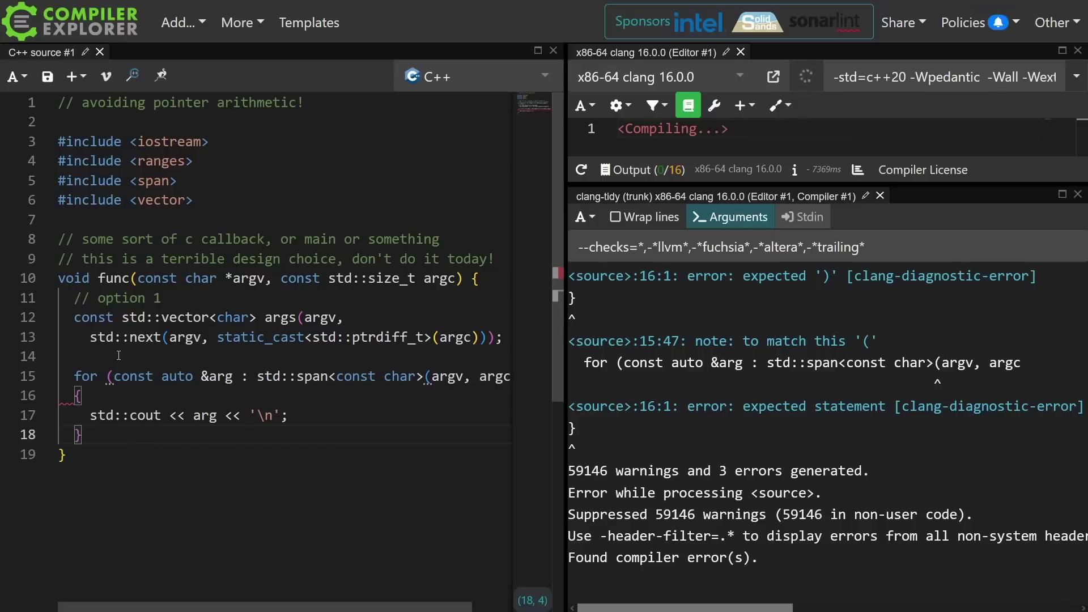
drag(561, 339, 650, 340)
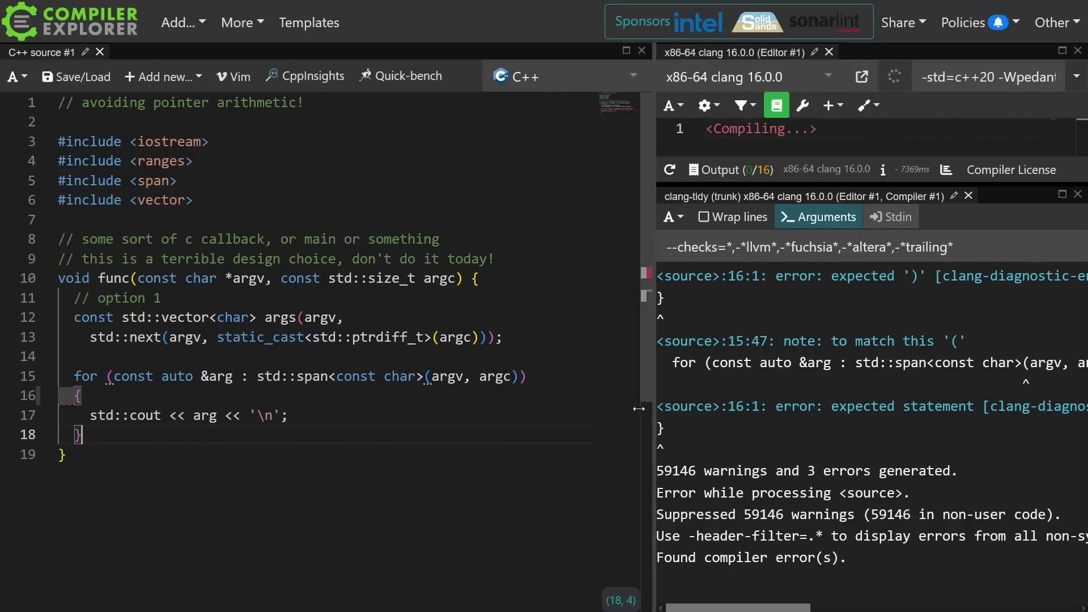
click(428, 378)
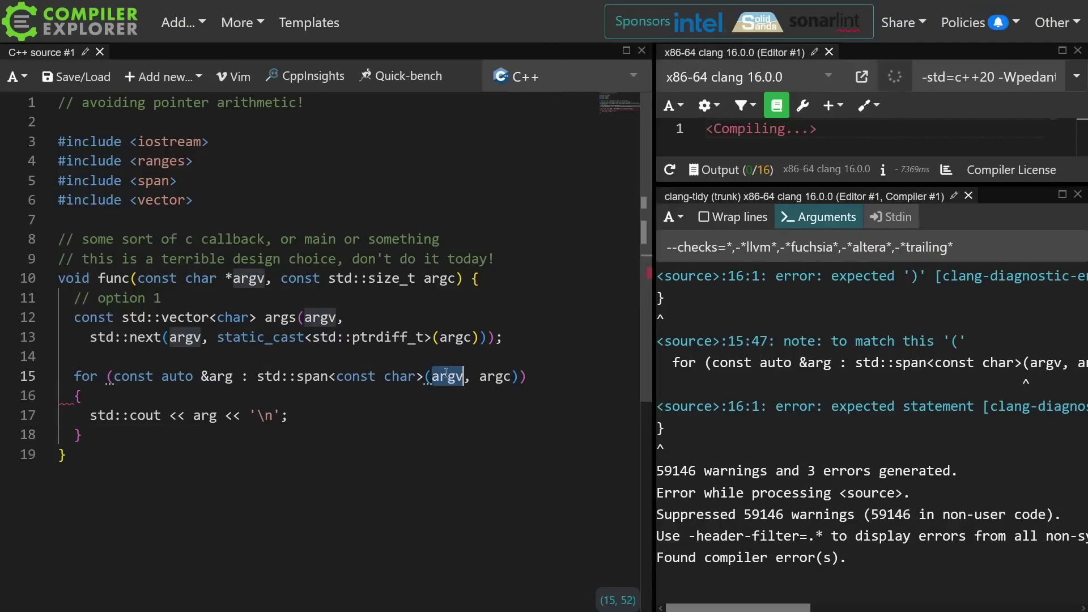
click(496, 376)
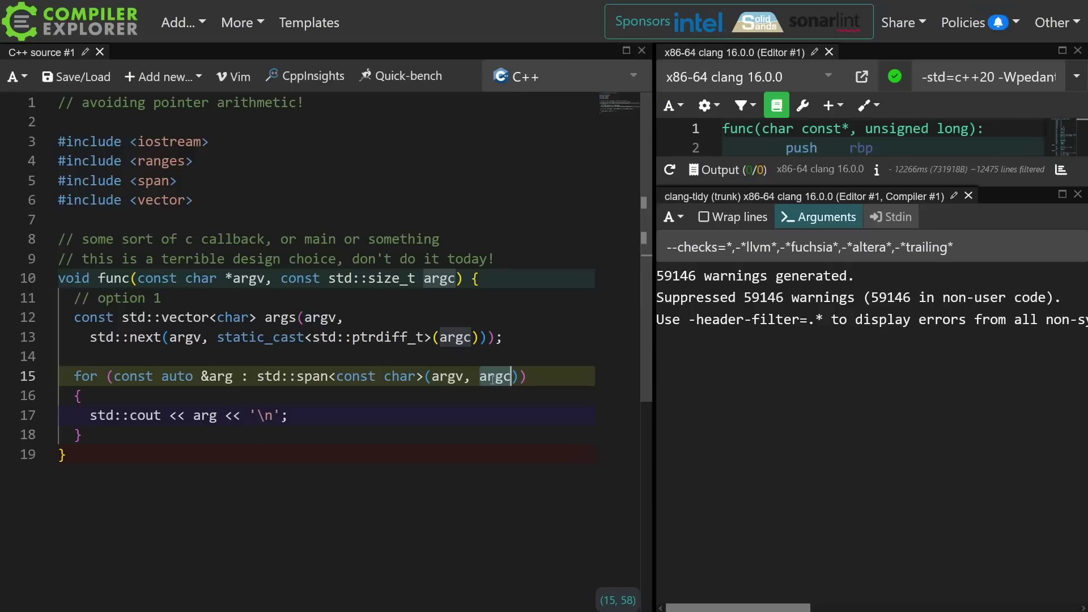
Copy the span loop and paste a duplicate below it
key(Home)
key(Home)
key(shift+Down)
key(shift+Down)
key(shift+Down)
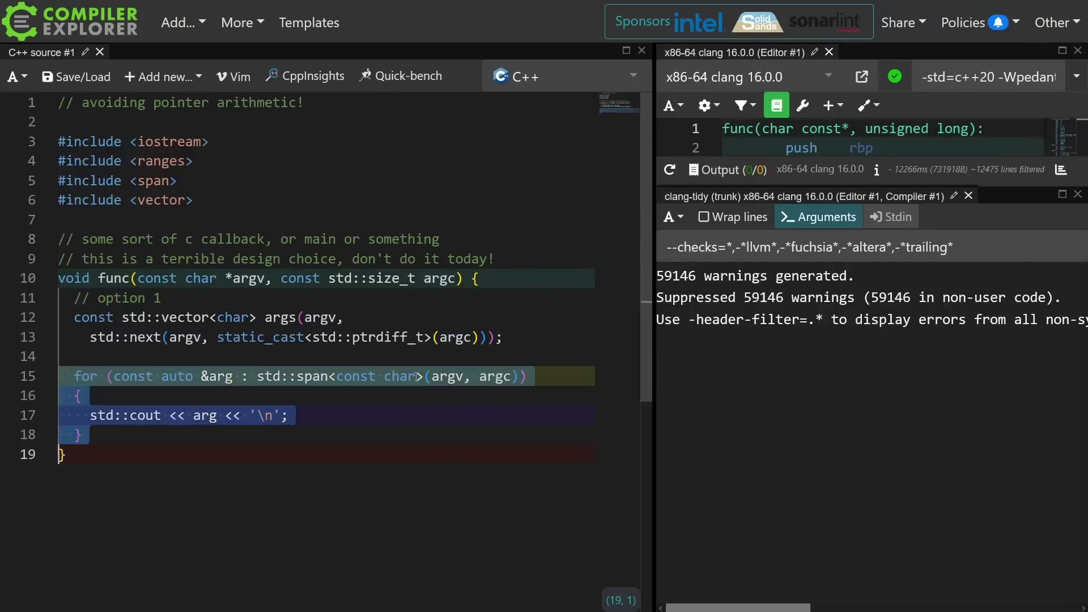
key(ctrl+c)
key(Escape)
key(Return)
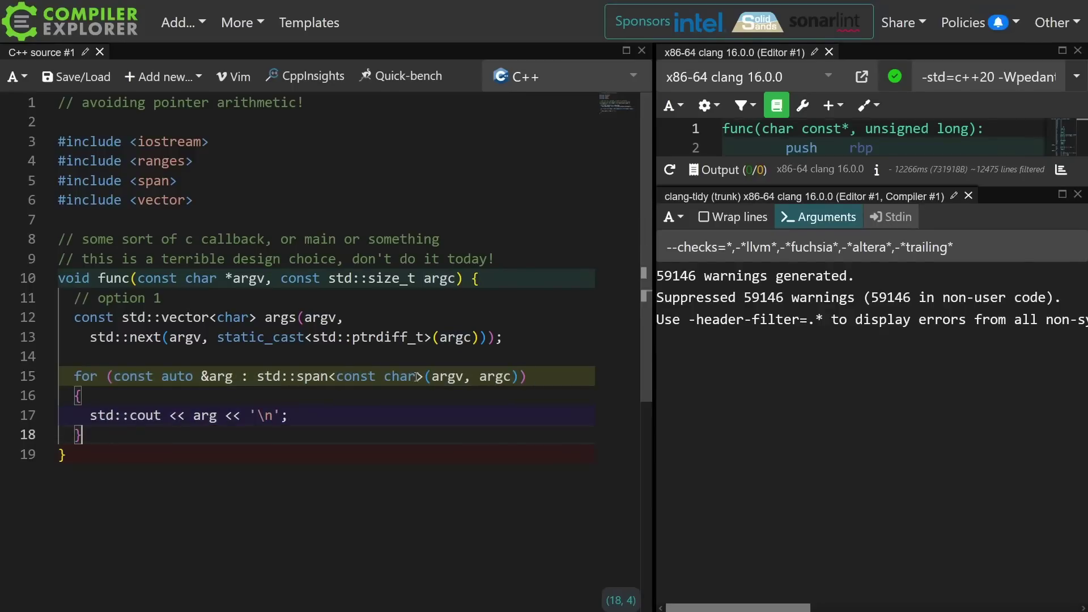
key(ctrl+v)
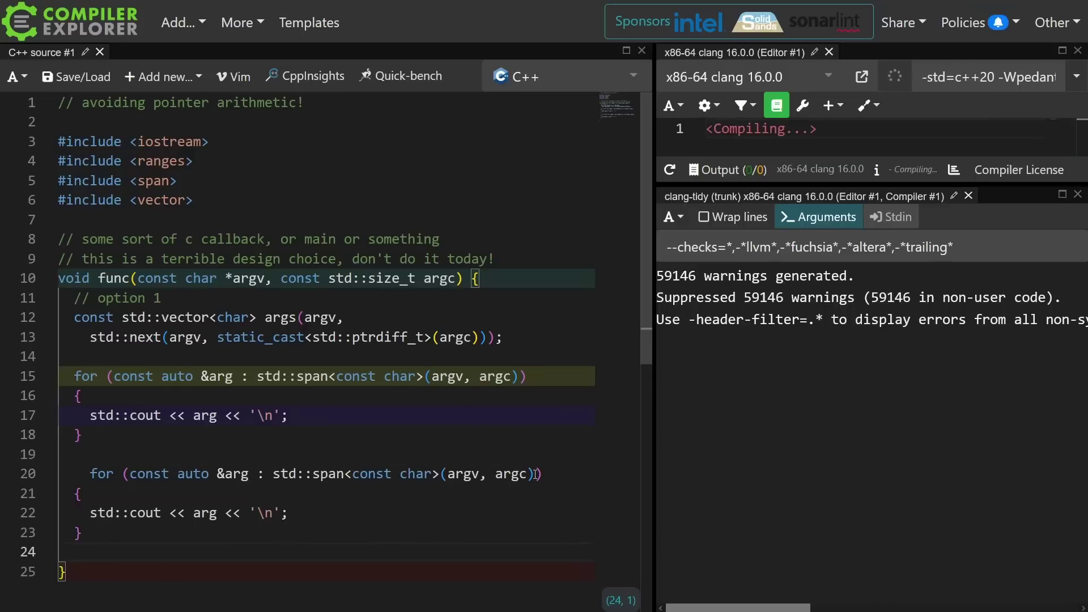
Pipe the second loop's span through std::ranges::views::drop(2) and format the document
click(536, 474)
text(| )
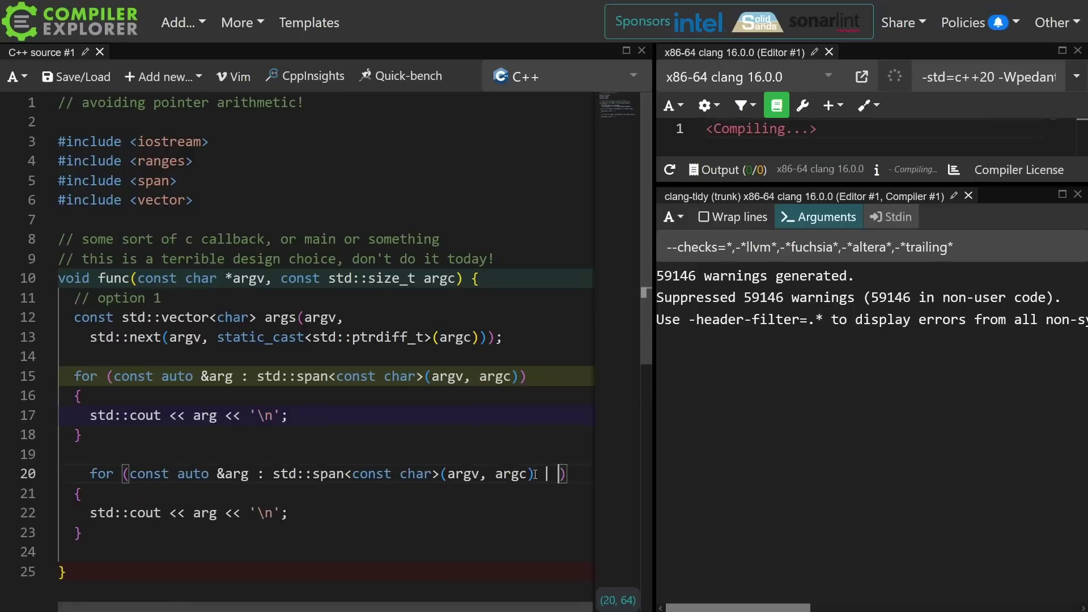
text(std::ranges::view)
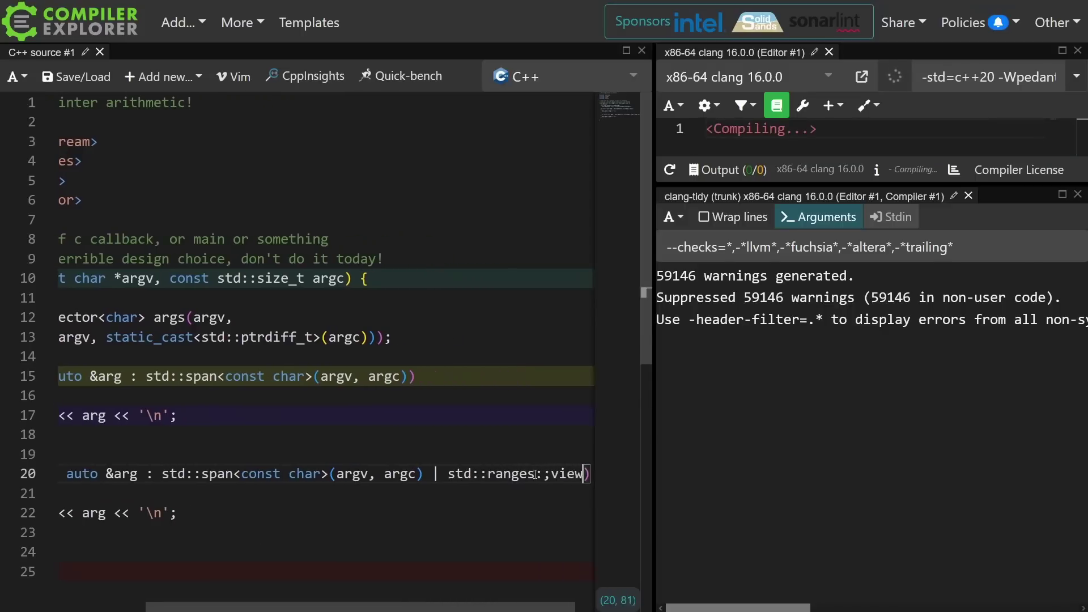
text(s::drop(2)
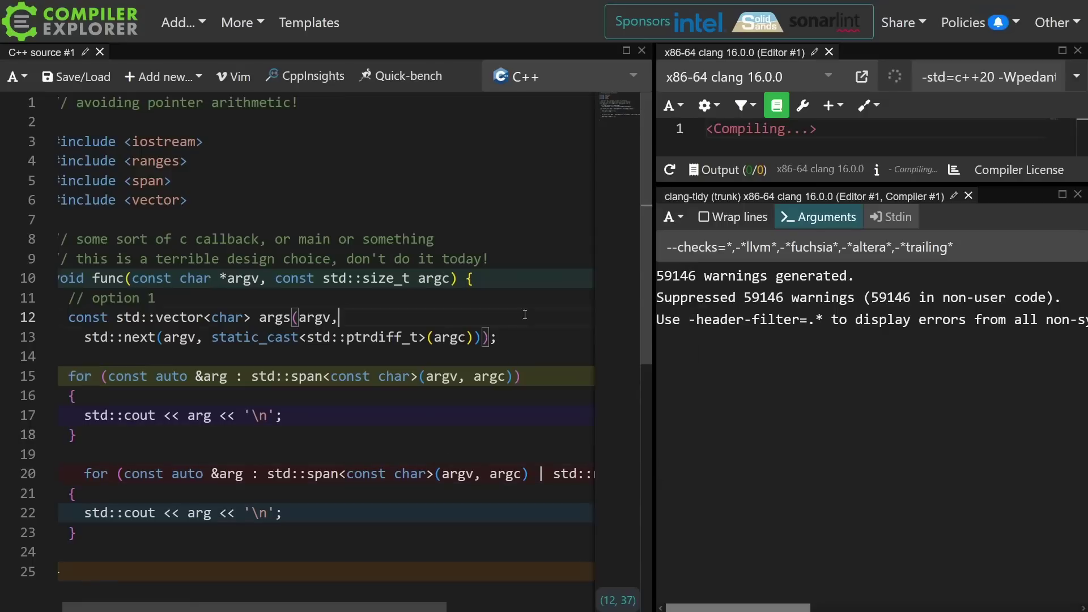
right_click(417, 359)
click(484, 443)
Copy the views::drop loop and paste a duplicate beneath it
click(341, 345)
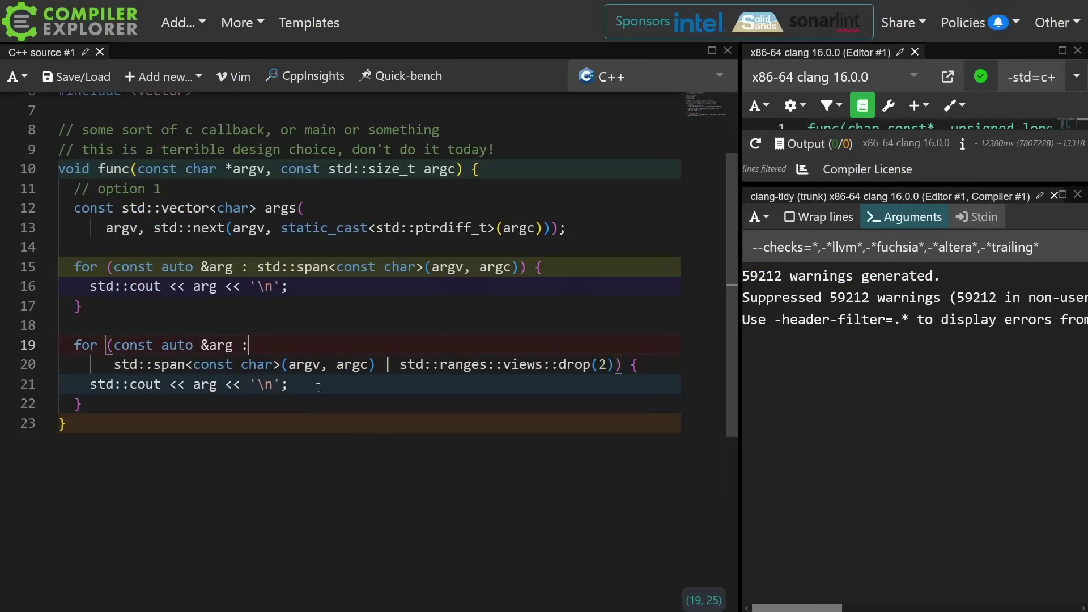
key(Home)
key(Home)
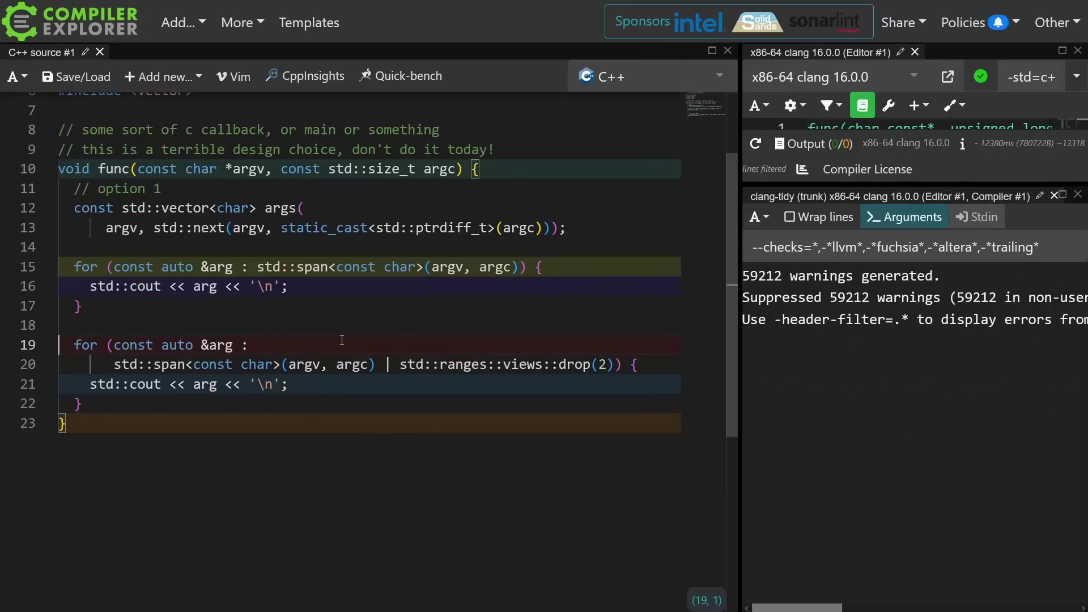
key(shift+Down)
key(shift+Down)
key(shift+Down)
key(shift+Down)
key(Up)
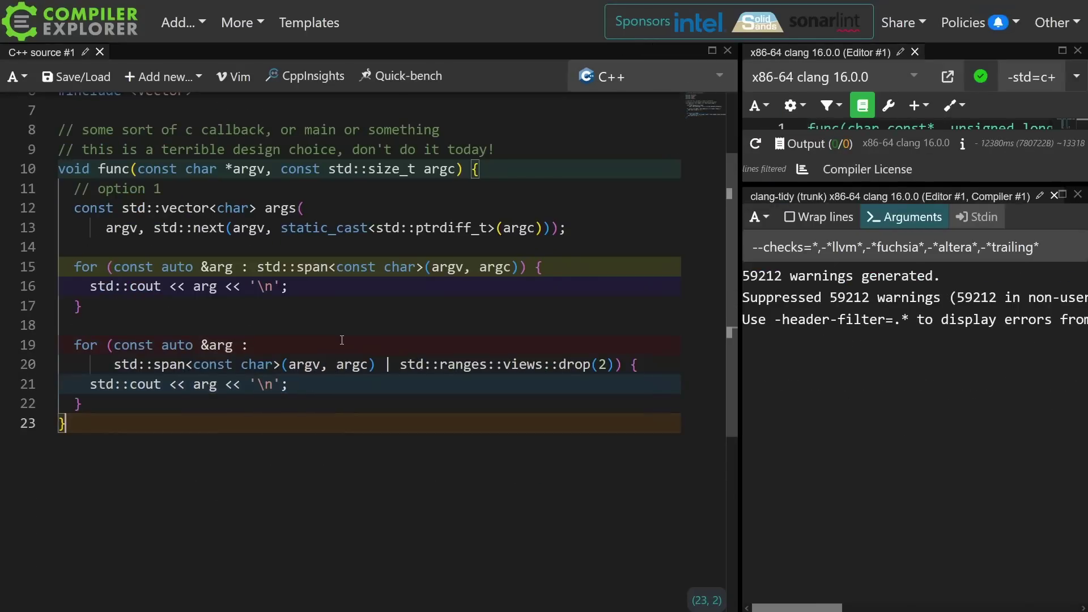
key(End)
key(Return)
key(Return)
key(ctrl+v)
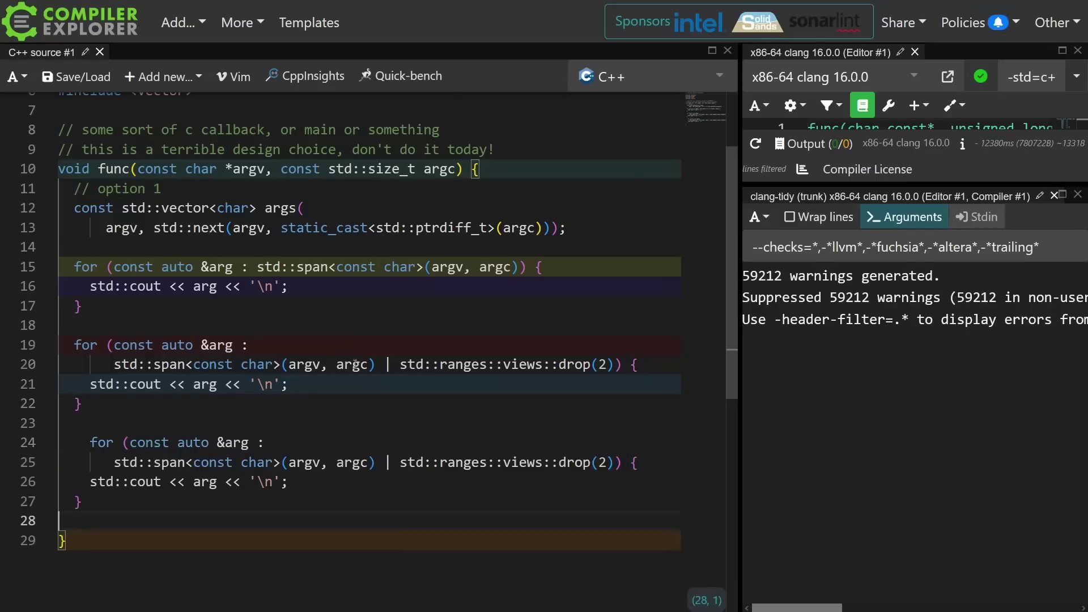
Replace the third loop's ') | std::ranges::views::drop(2)' with '.subspan(2))'
drag(370, 463, 613, 461)
key(BackSpace)
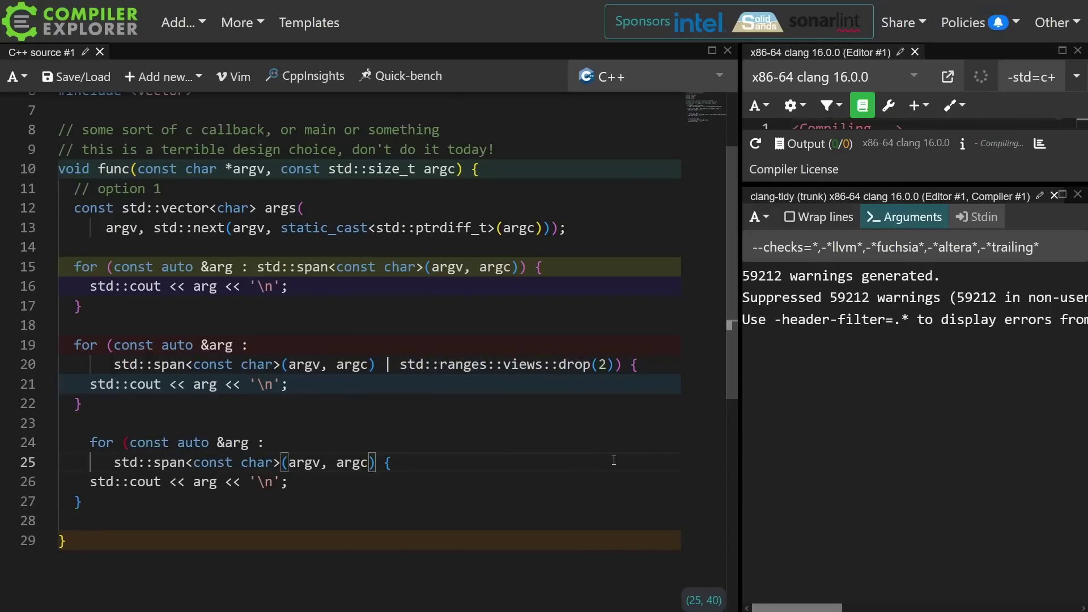
key(Right)
text(.)
text(subsp)
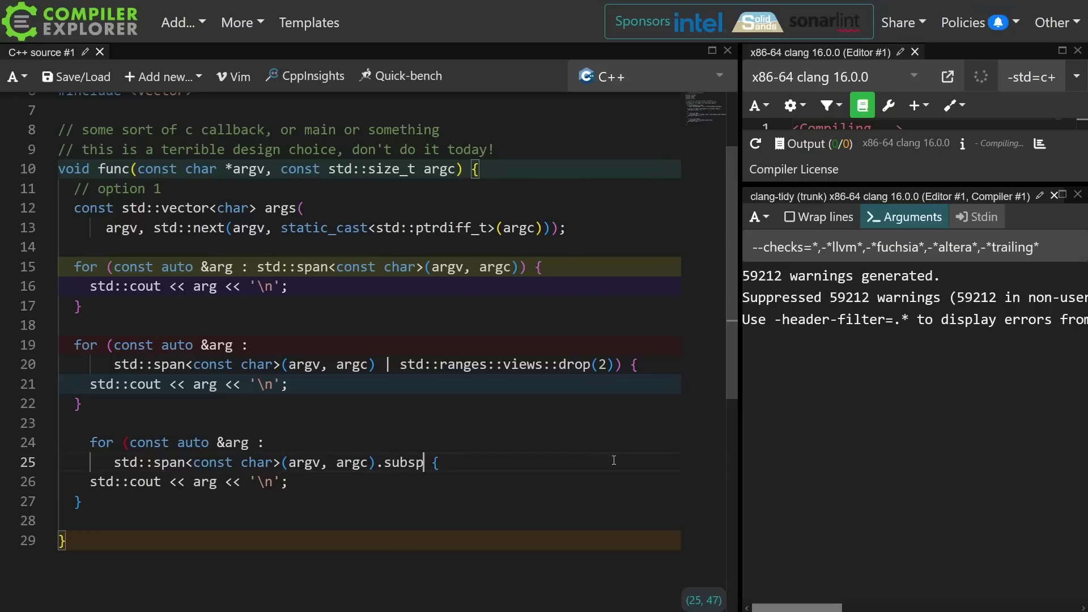
text(an(2)
text())
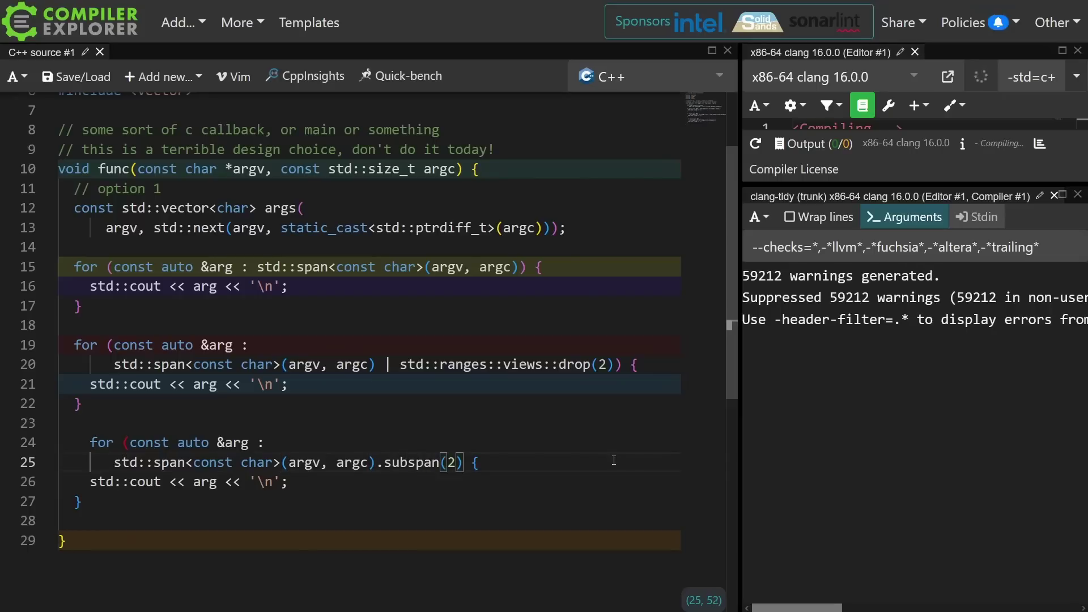
text())
Remove the extra indentation from line 24, the copied loop's first line
click(418, 462)
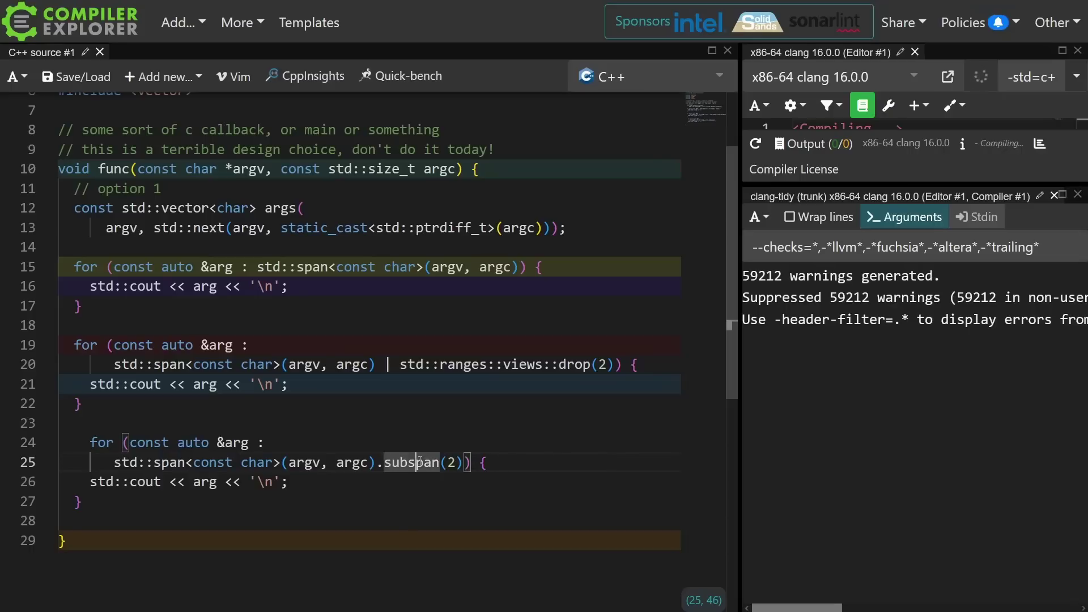
key(Up)
key(Home)
key(BackSpace)
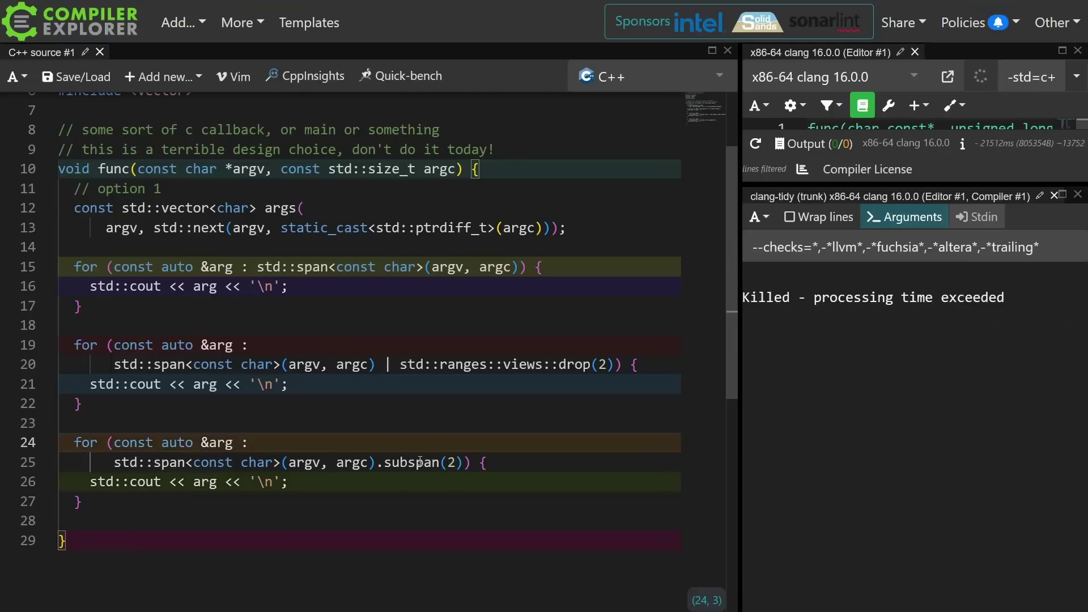
Add a '// option 2' comment above the first span loop
click(407, 247)
key(Return)
text(// option 2)
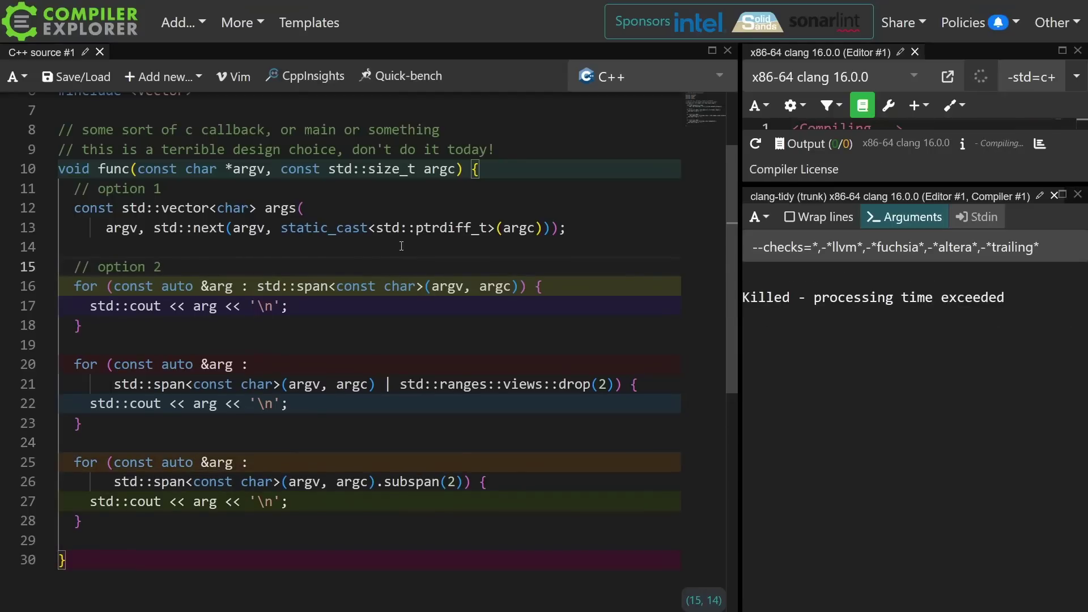
click(154, 228)
key(shift+Home)
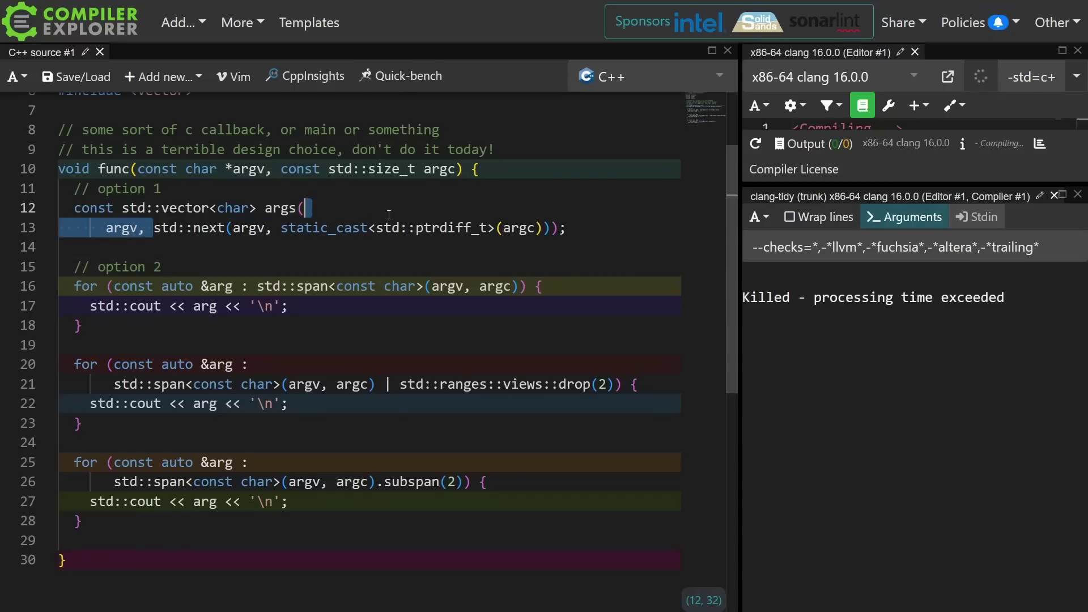
key(Down)
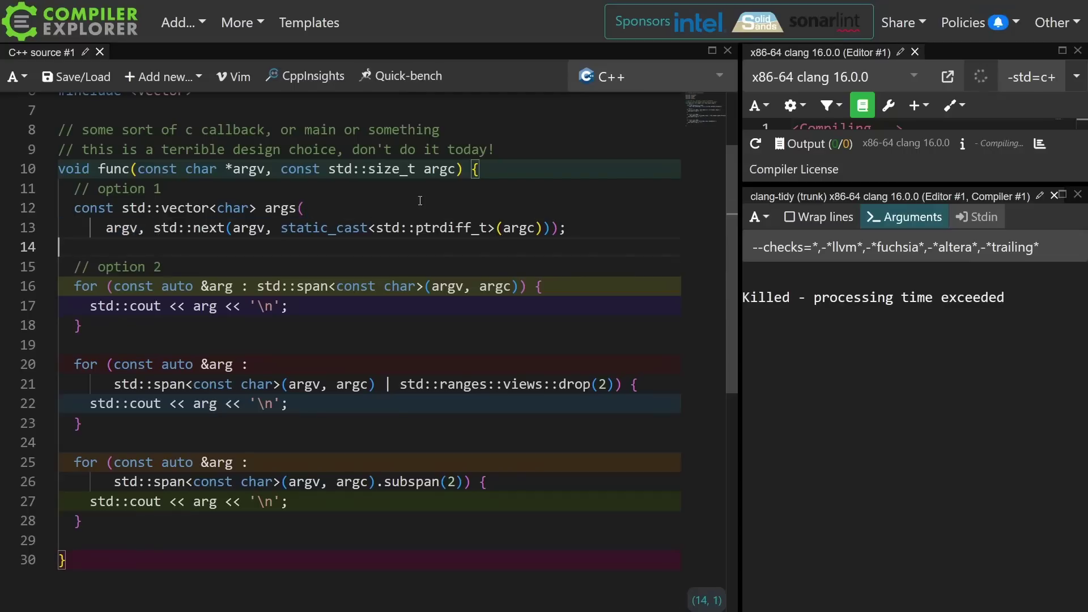
Annotate option 1 with '// C++98?' on a line below its comment
click(407, 194)
key(Return)
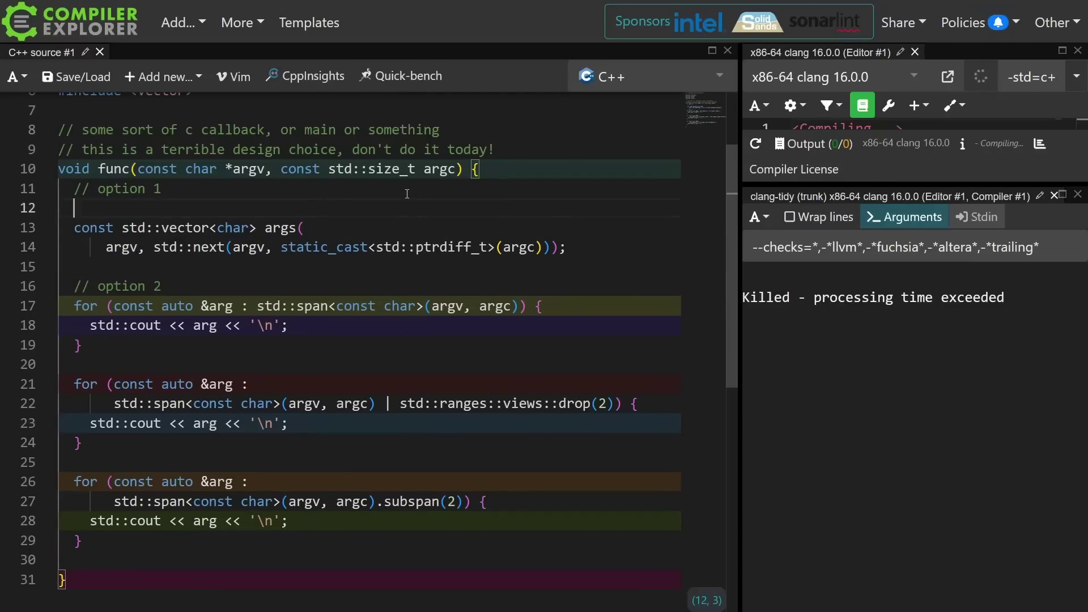
text(// C++)
text(11)
key(BackSpace)
key(BackSpace)
text(9)
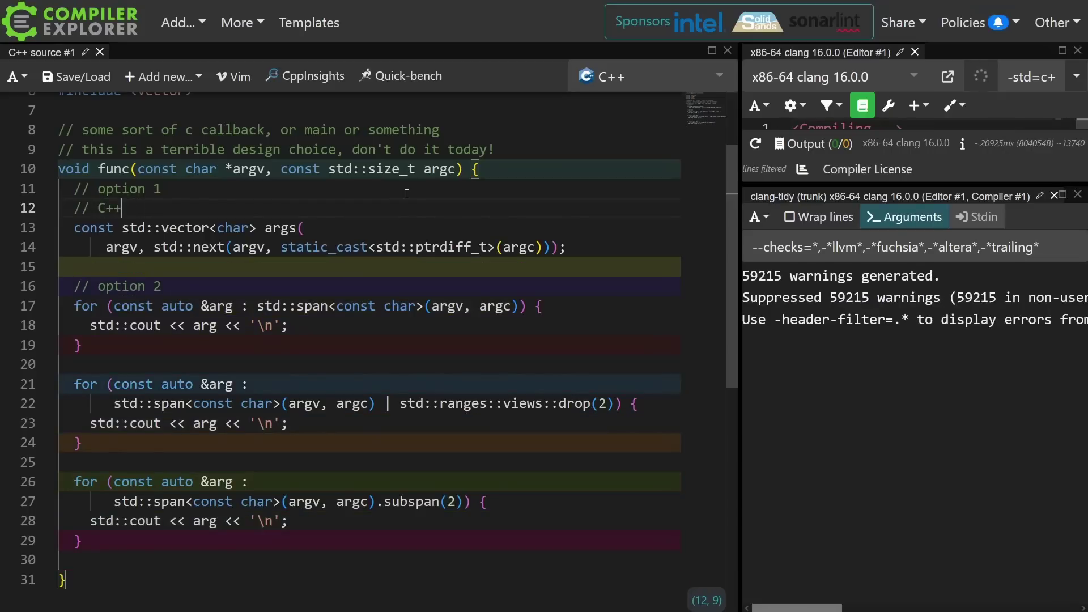
text(8?)
Annotate option 2 with '// C++20' on a line below its comment
key(Down)
key(Down)
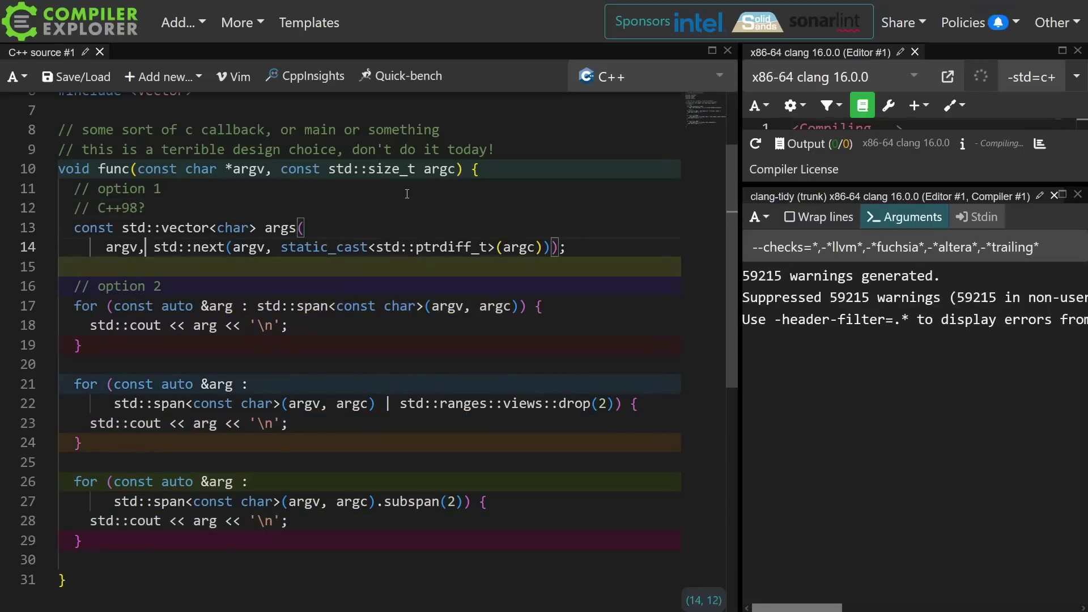
key(Down)
key(Down)
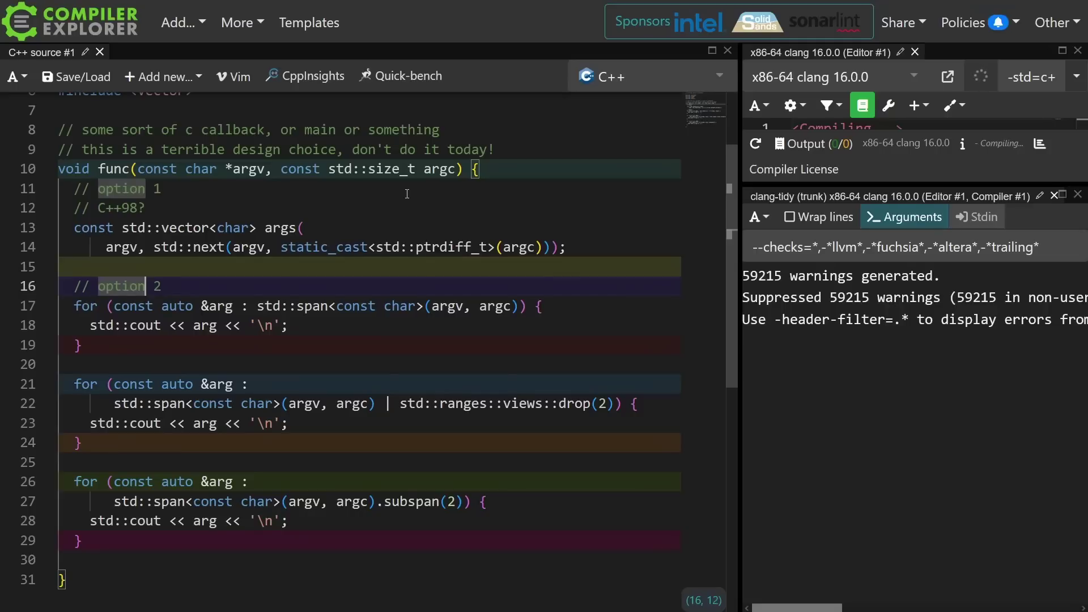
key(Return)
text(//)
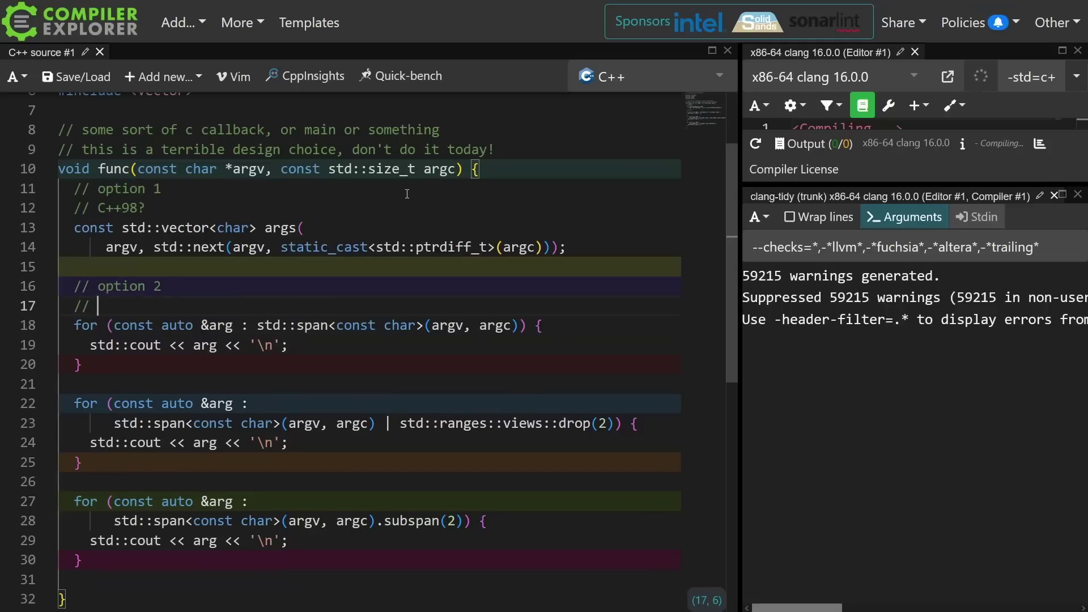
text( C++ 20)
key(BackSpace)
key(BackSpace)
key(BackSpace)
text(20)
key(Down)
key(Down)
key(Down)
key(Down)
key(Down)
key(Right)
key(Right)
key(Right)
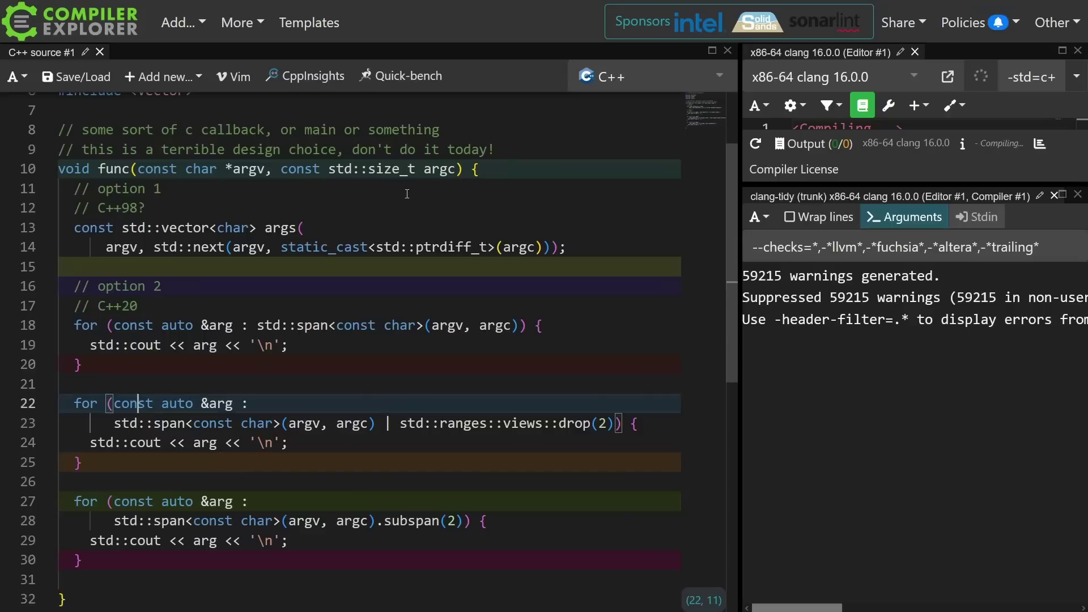